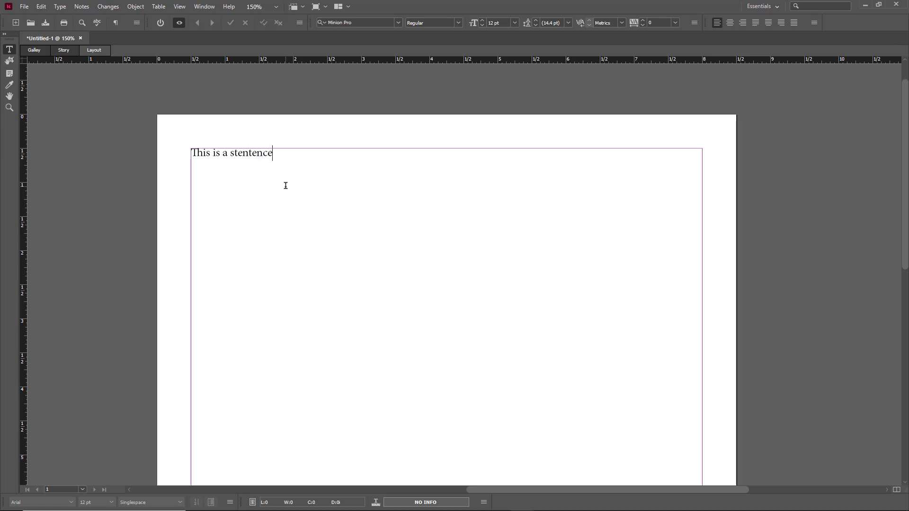
- Type the sentence 'This is a stentence.' into the text frame
{"action": "type", "text": "."}
- Run a forward Check Spelling from the start and change 'stentence' to 'sentence'
{"action": "left_click", "coordinate": [192, 152]}
{"action": "left_click", "coordinate": [41, 6]}
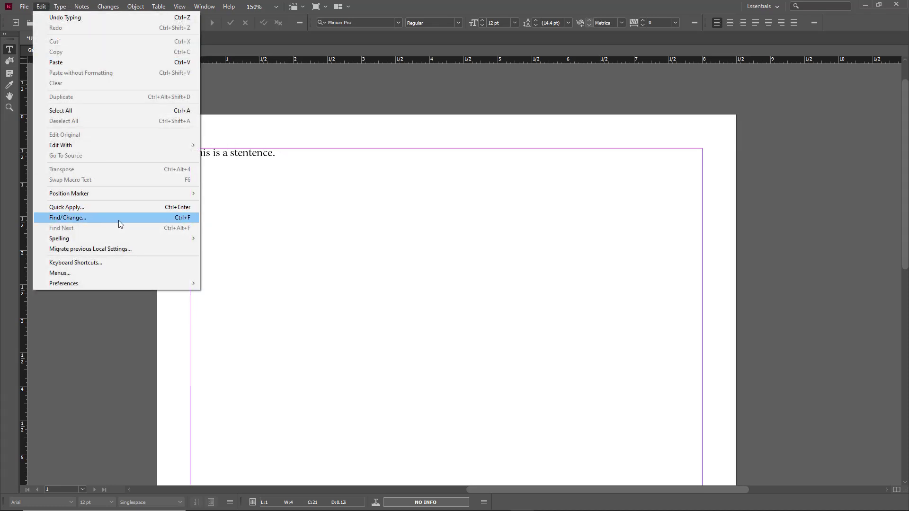
{"action": "mouse_move", "coordinate": [118, 239]}
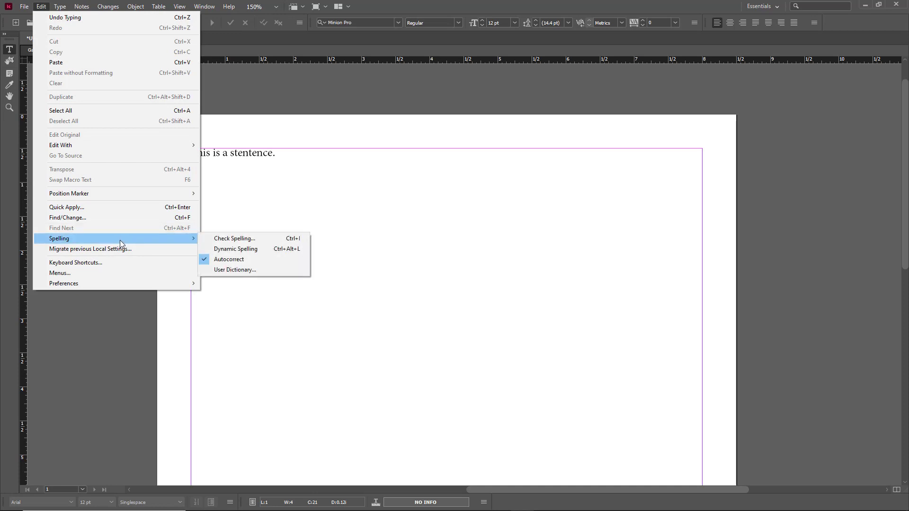
{"action": "left_click", "coordinate": [245, 242]}
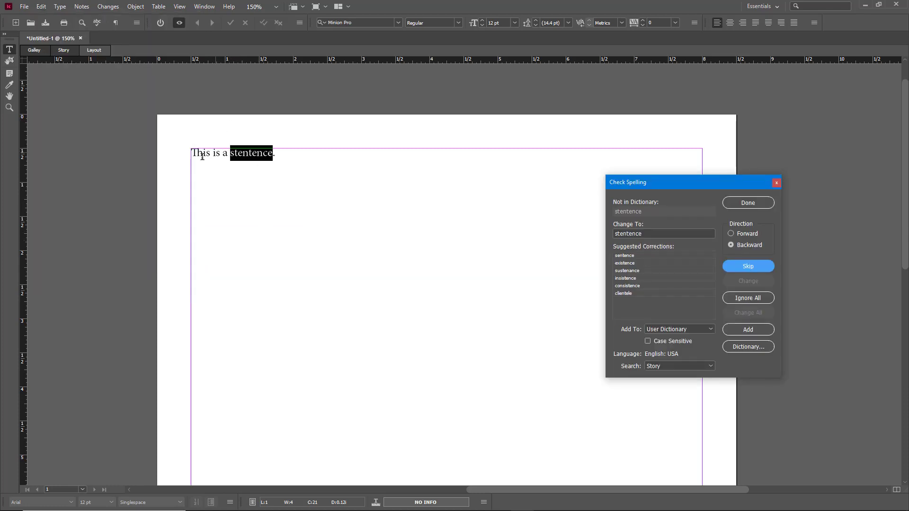
{"action": "left_click", "coordinate": [749, 234]}
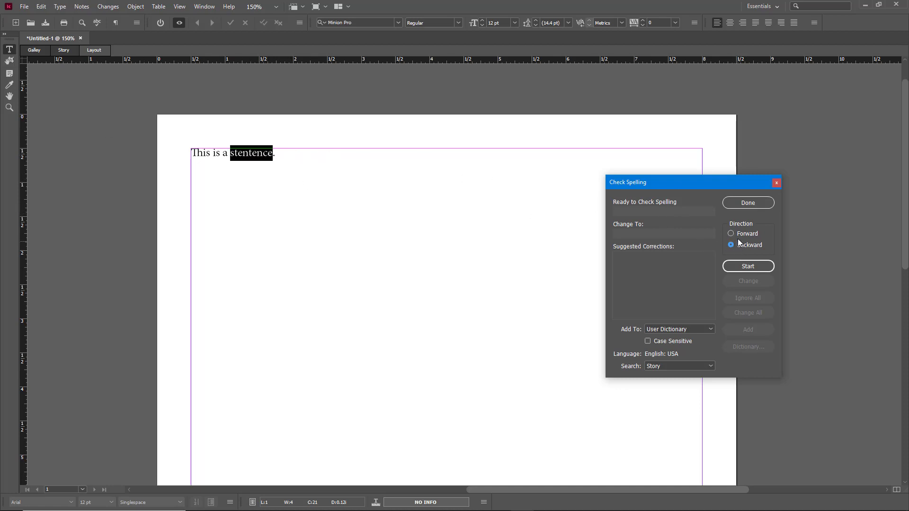
{"action": "left_click", "coordinate": [748, 266]}
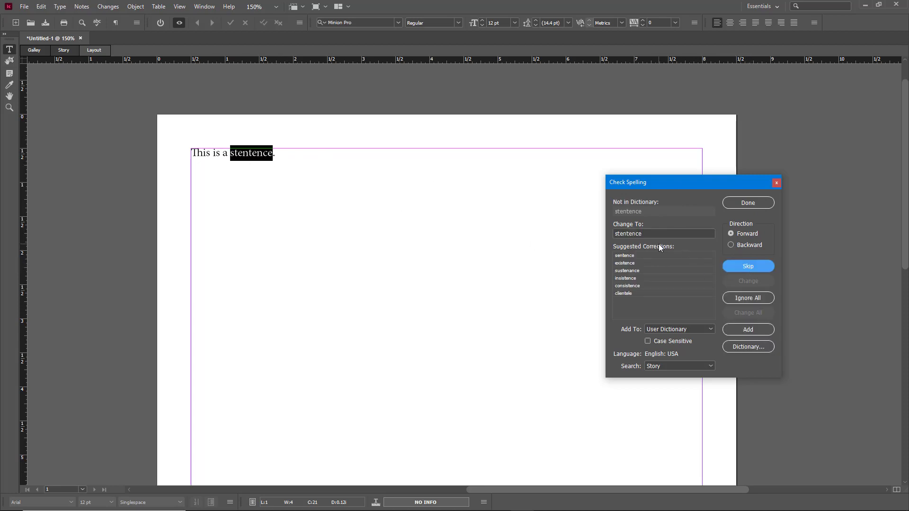
{"action": "left_click", "coordinate": [628, 255]}
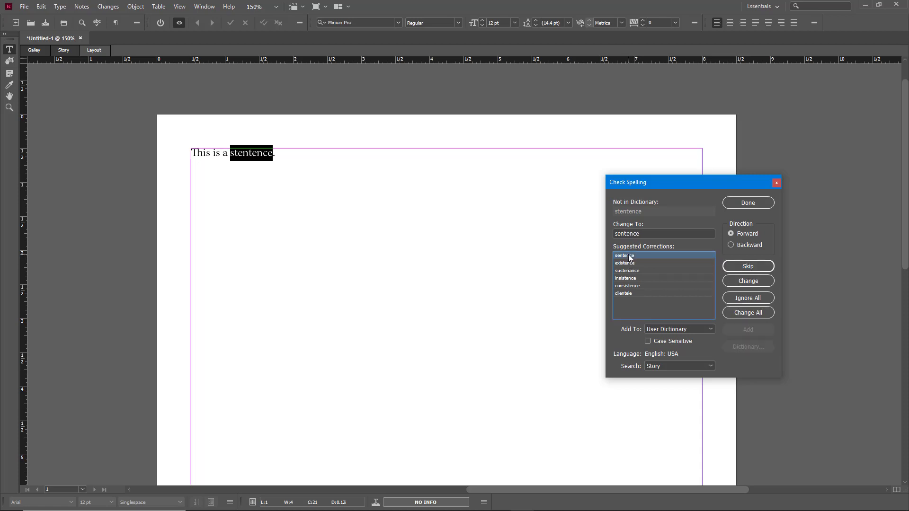
{"action": "left_click", "coordinate": [747, 283]}
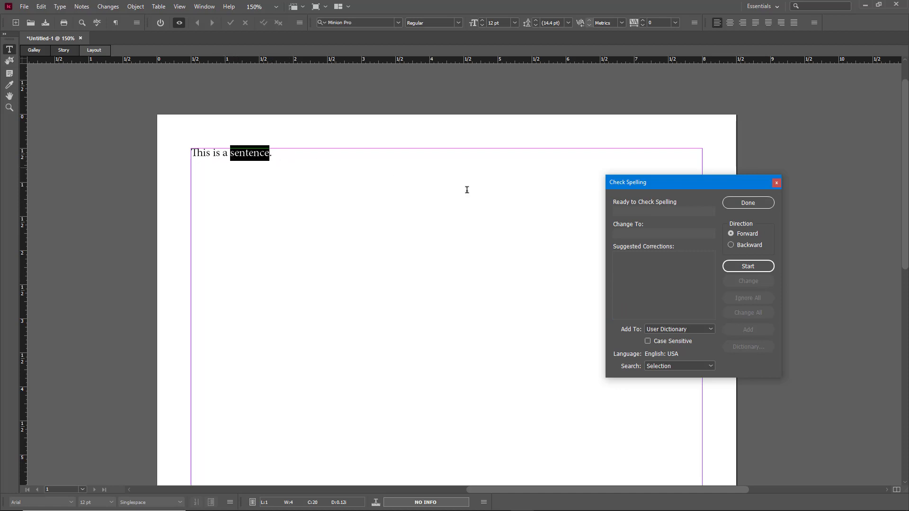
{"action": "left_click", "coordinate": [767, 204]}
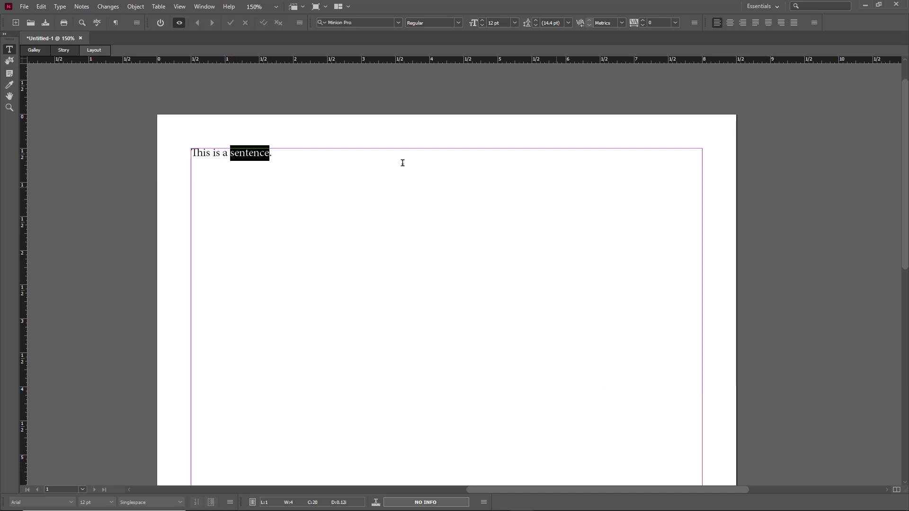
- Type 'TutorTube is a youtube channel.' after the first sentence
{"action": "left_click", "coordinate": [314, 156]}
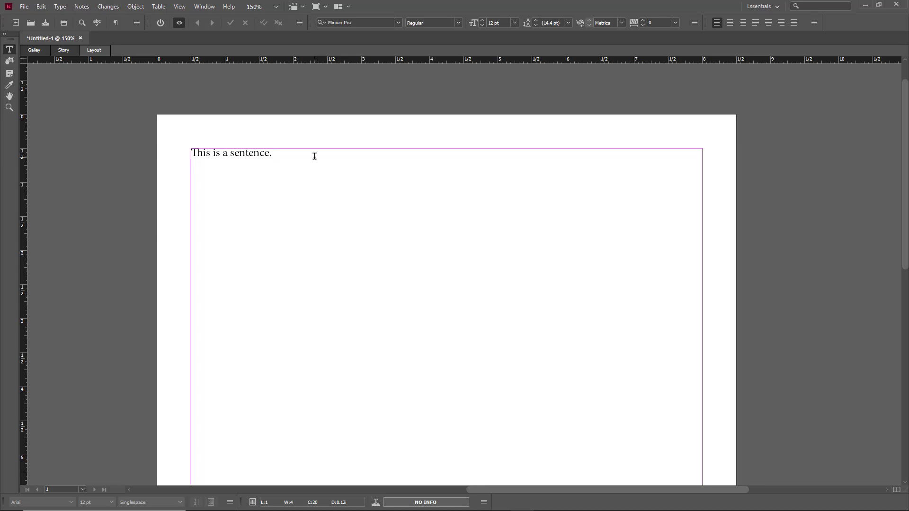
{"action": "type", "text": "TutorTube is a youtube channel."}
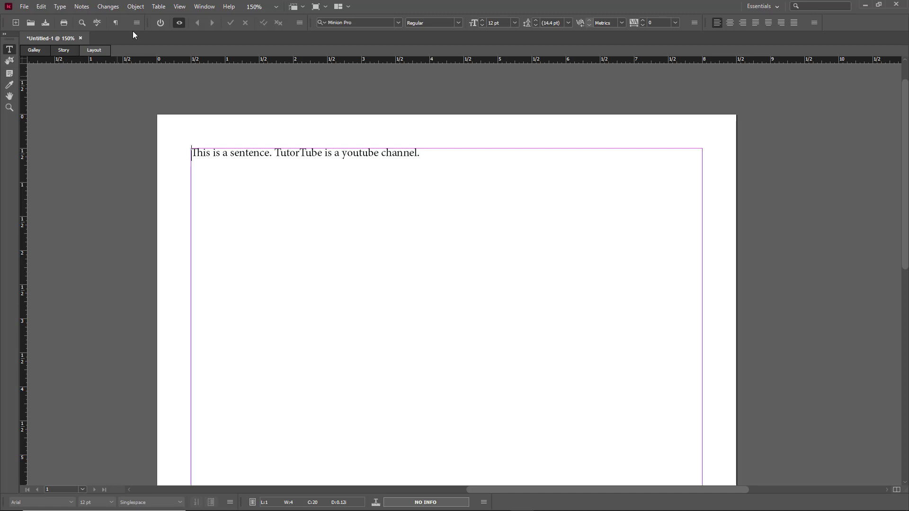
{"action": "left_click", "coordinate": [41, 7]}
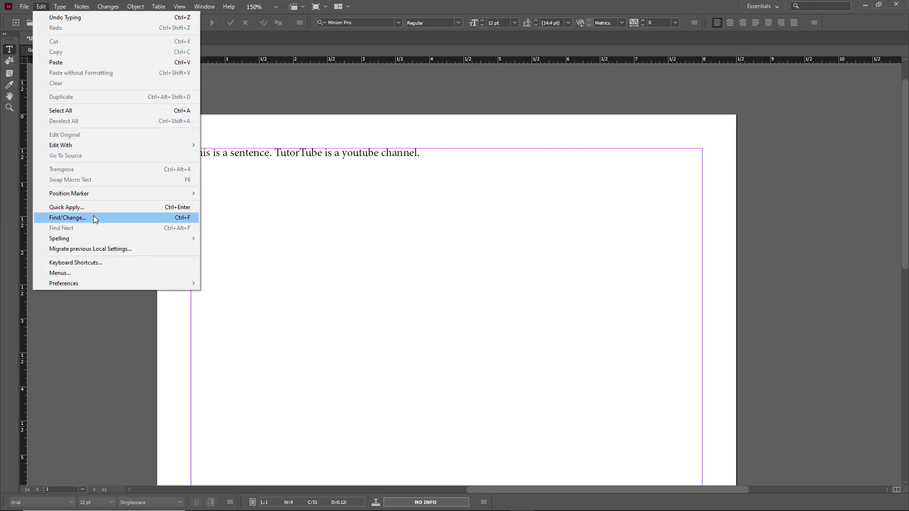
- Spell-check the story and add 'TutorTube' to the User Dictionary
{"action": "mouse_move", "coordinate": [166, 244]}
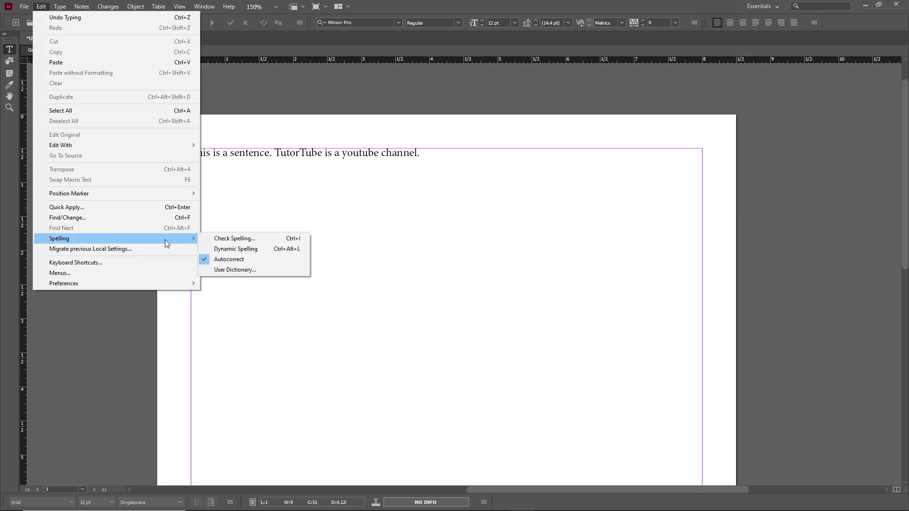
{"action": "left_click", "coordinate": [260, 239]}
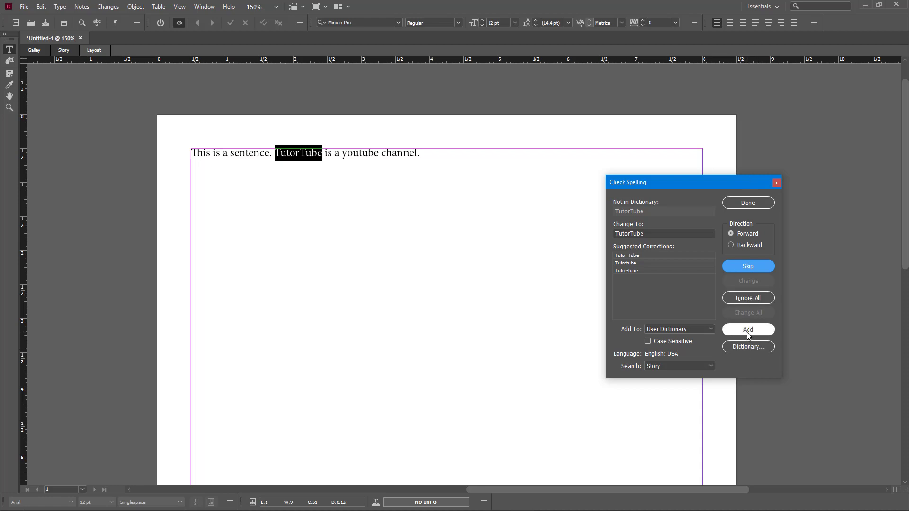
{"action": "left_click", "coordinate": [680, 328]}
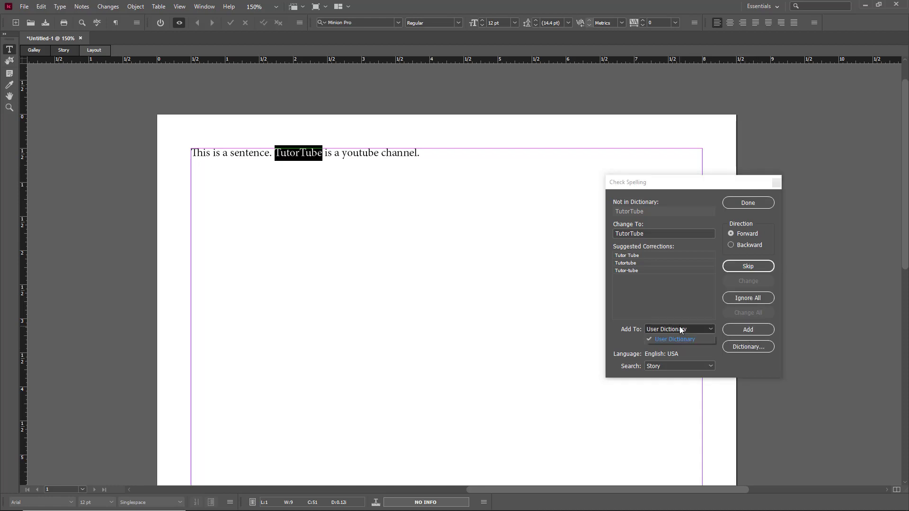
{"action": "left_click", "coordinate": [693, 338]}
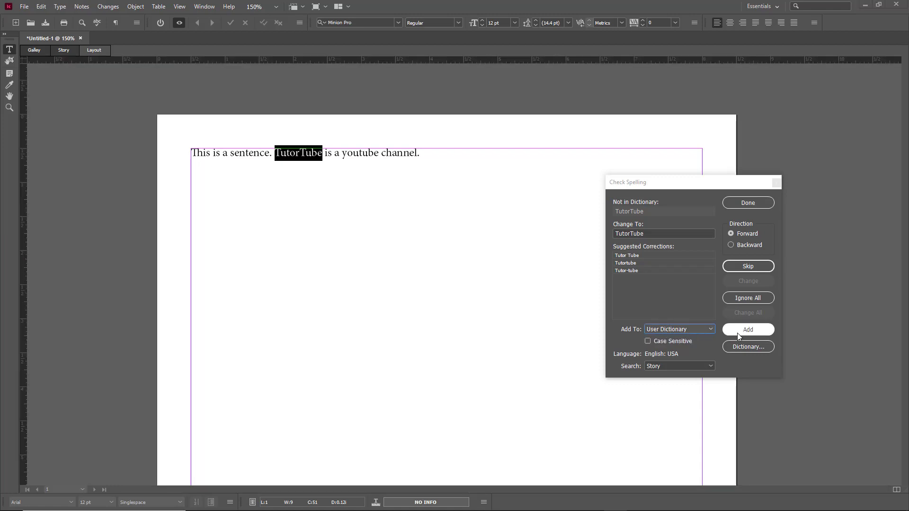
{"action": "left_click", "coordinate": [764, 331]}
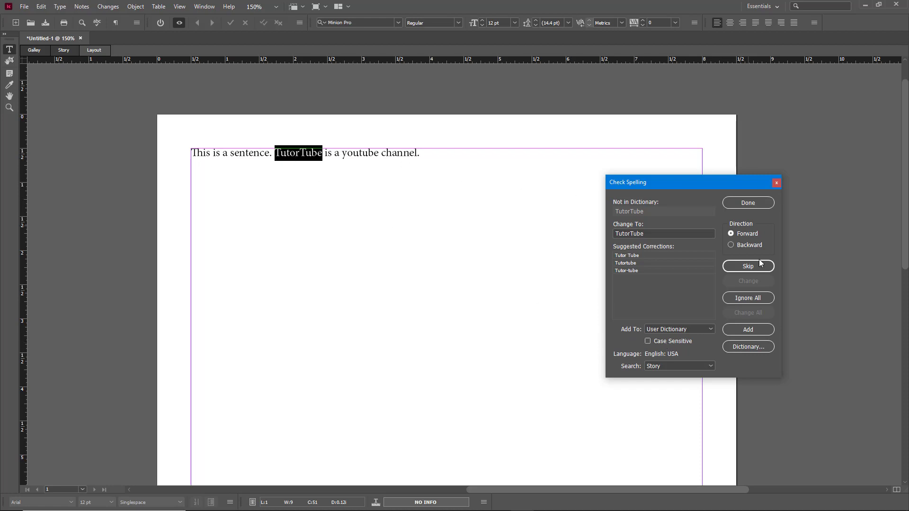
{"action": "left_click", "coordinate": [765, 207]}
{"action": "left_click", "coordinate": [393, 154]}
- Append 'TutorTube' after 'channel.' at the end of the paragraph
{"action": "left_click", "coordinate": [426, 152]}
{"action": "type", "text": "TutorTube"}
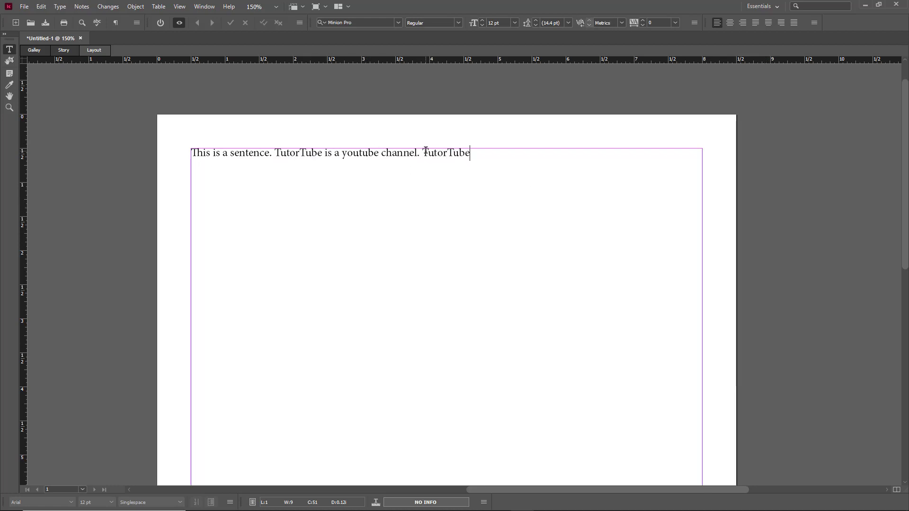
{"action": "key", "text": "Home"}
- Run Check Spelling backward and forward, confirming TutorTube is no longer flagged
{"action": "left_click", "coordinate": [42, 7]}
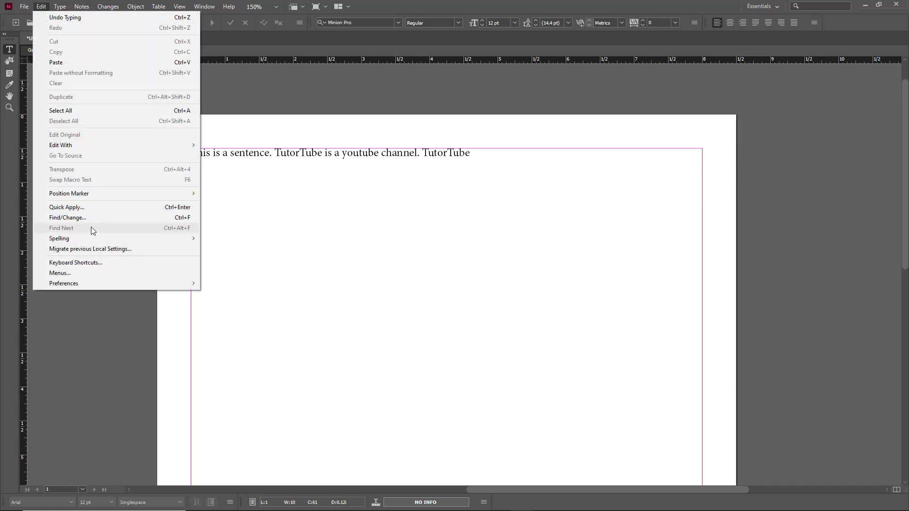
{"action": "mouse_move", "coordinate": [92, 238]}
{"action": "left_click", "coordinate": [234, 239]}
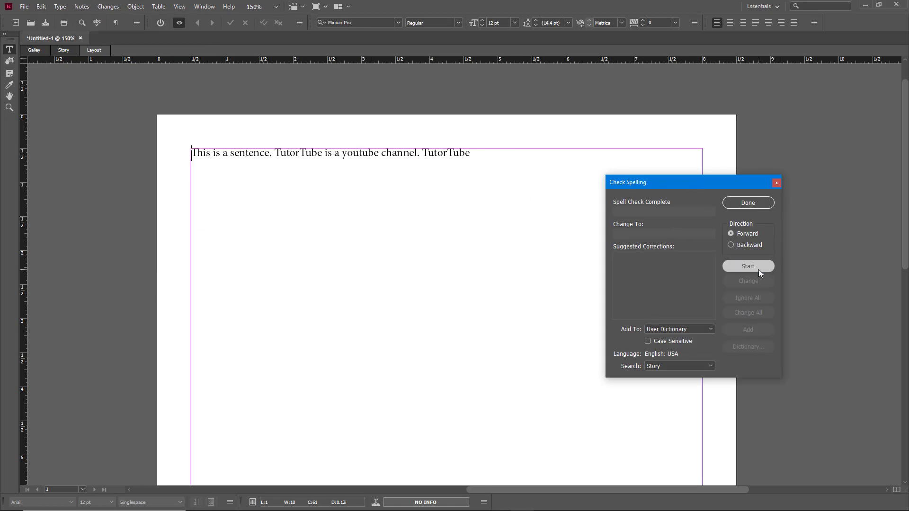
{"action": "left_click", "coordinate": [738, 245]}
{"action": "left_click", "coordinate": [741, 266]}
{"action": "left_click", "coordinate": [737, 233]}
{"action": "left_click", "coordinate": [724, 265]}
{"action": "left_click", "coordinate": [776, 183]}
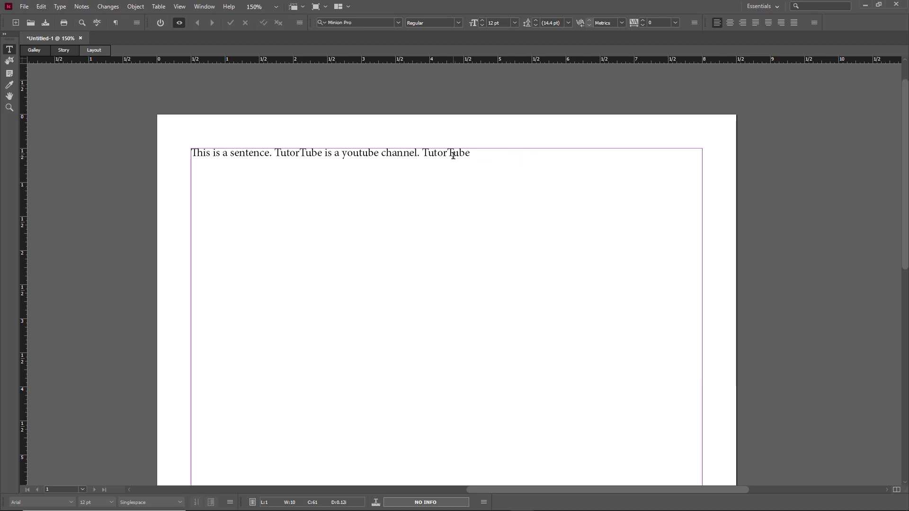
- Add a period and the sentence 'This is a wrnog word.' after the last TutorTube
{"action": "left_click", "coordinate": [482, 152]}
{"action": "type", "text": "."}
{"action": "type", "text": "This is a wro"}
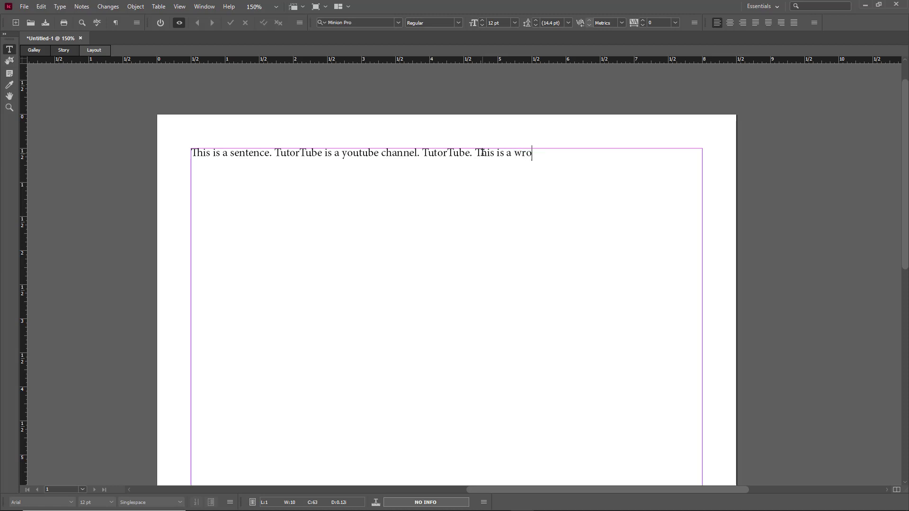
{"action": "key", "text": "BackSpace"}
{"action": "type", "text": "nog word."}
{"action": "left_click", "coordinate": [541, 154]}
{"action": "left_click", "coordinate": [42, 6]}
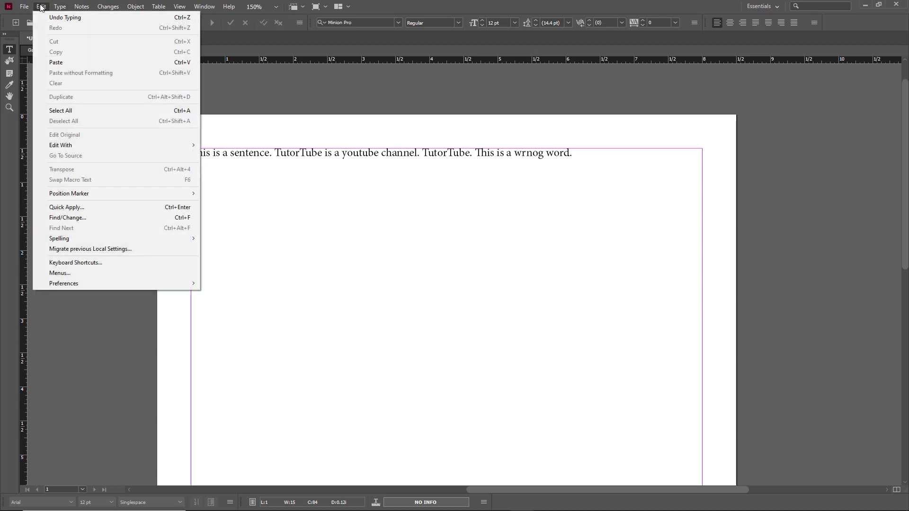
{"action": "mouse_move", "coordinate": [109, 239]}
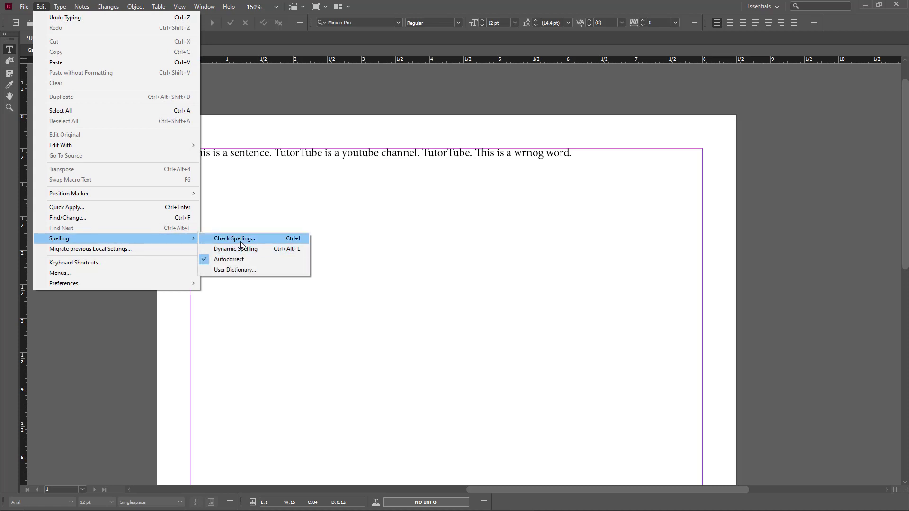
{"action": "left_click", "coordinate": [240, 240]}
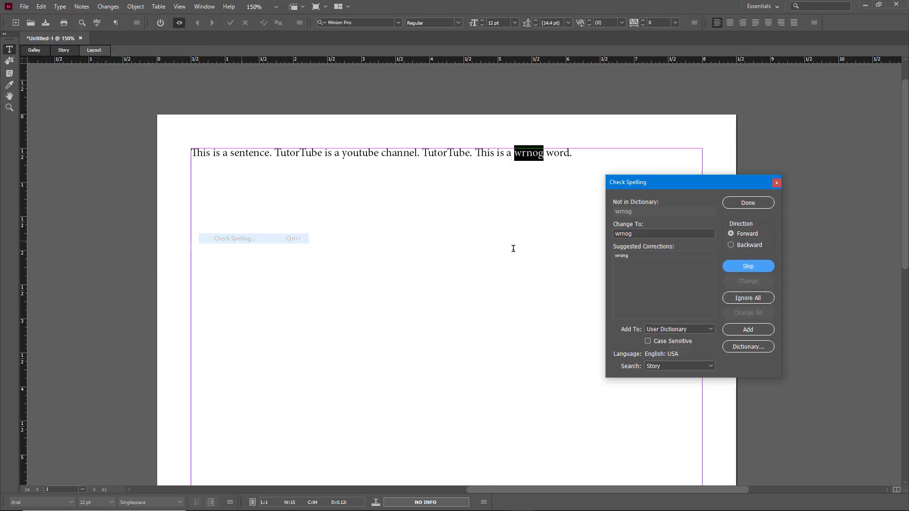
{"action": "left_click", "coordinate": [775, 183]}
{"action": "left_click", "coordinate": [305, 162]}
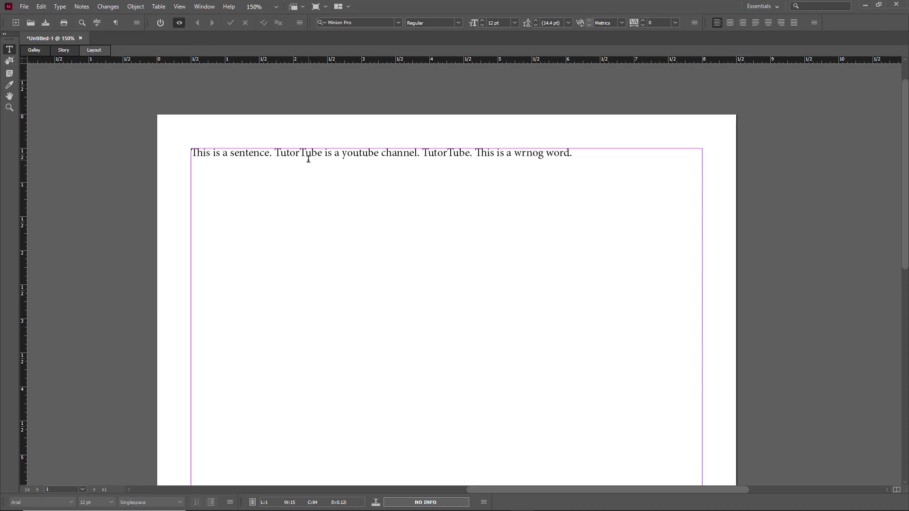
{"action": "left_click", "coordinate": [44, 10]}
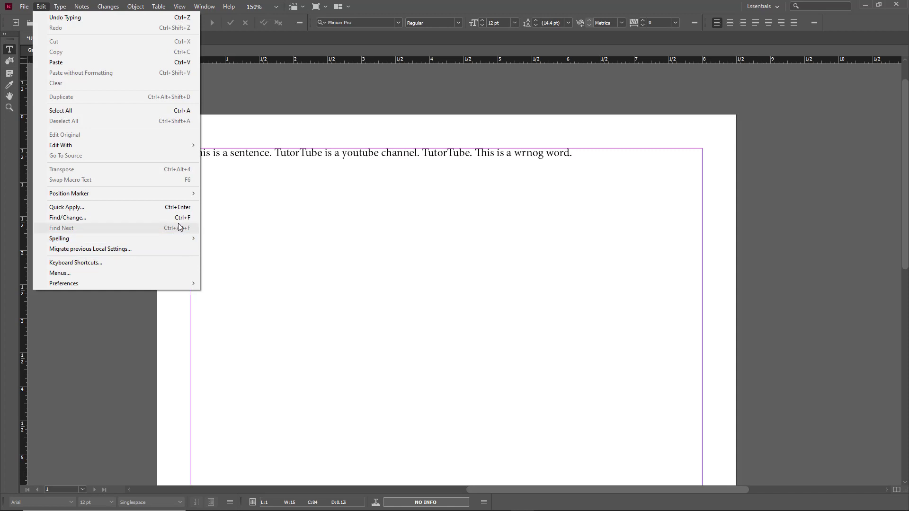
- Turn on Dynamic Spelling and type 'Thiss' at the end of the text
{"action": "mouse_move", "coordinate": [171, 238]}
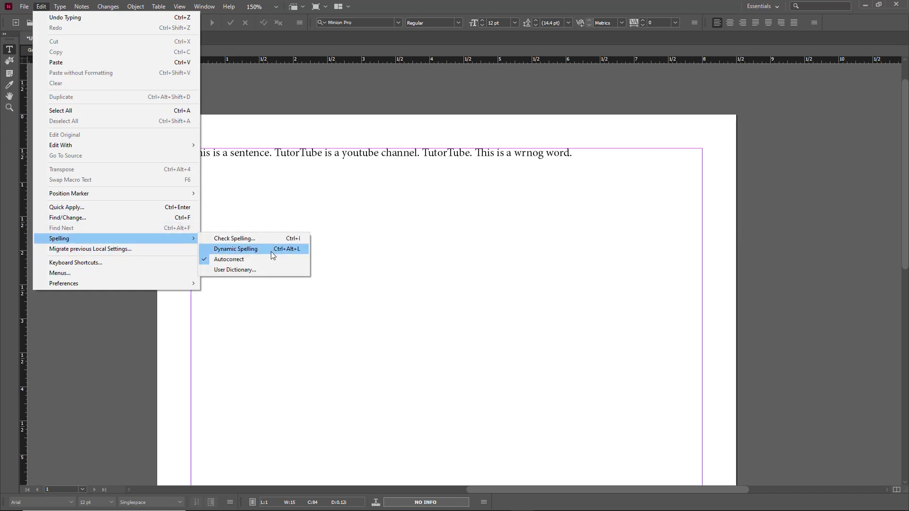
{"action": "left_click", "coordinate": [271, 252]}
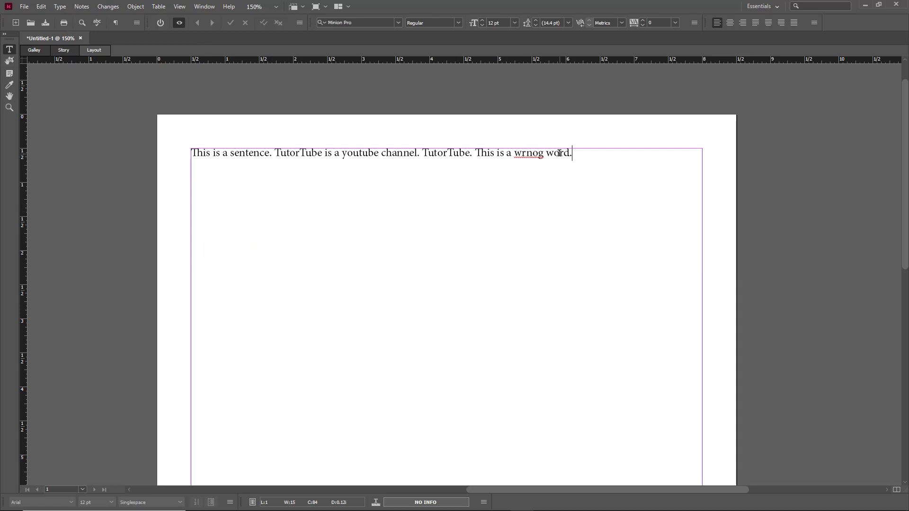
{"action": "type", "text": "Thiss"}
- Correct 'wrnog' to 'wrong' and 'Thiss' to 'This' using the spelling suggestions
{"action": "right_click", "coordinate": [529, 153]}
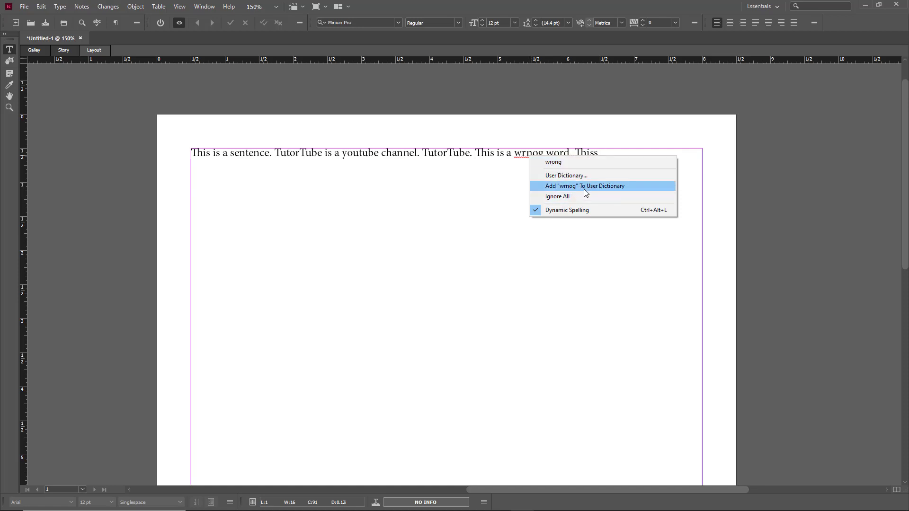
{"action": "left_click", "coordinate": [558, 165]}
{"action": "right_click", "coordinate": [590, 154]}
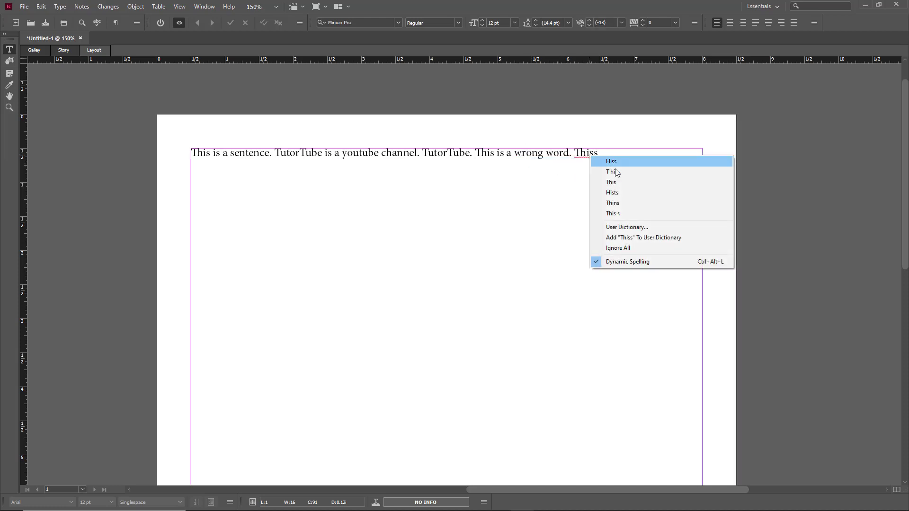
{"action": "left_click", "coordinate": [637, 183]}
{"action": "left_click", "coordinate": [605, 151]}
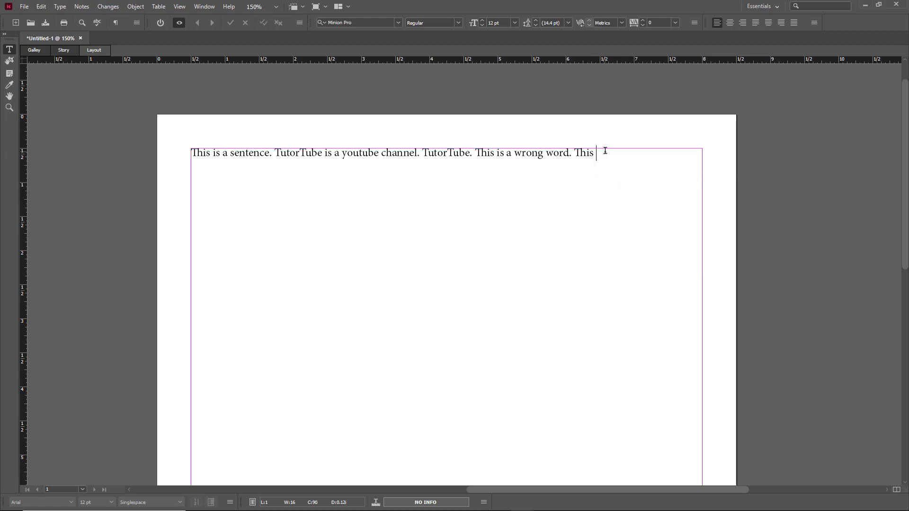
- Type 'jsdbsdf' after This and turn Dynamic Spelling off from its context menu
{"action": "type", "text": "jsdbsdf"}
{"action": "right_click", "coordinate": [617, 150]}
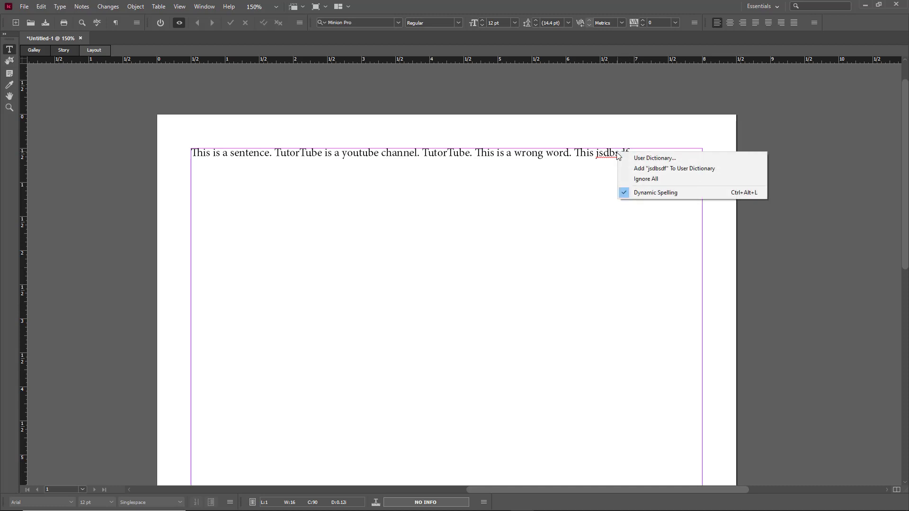
{"action": "left_click", "coordinate": [657, 194]}
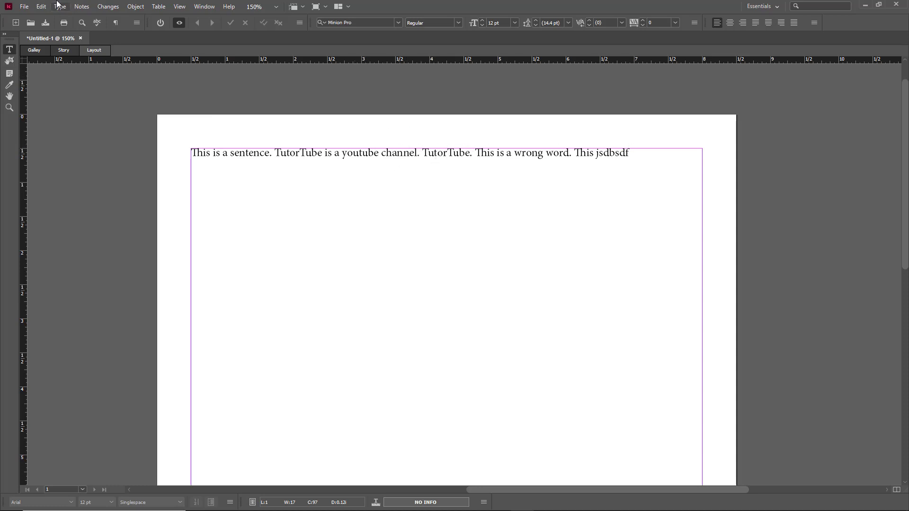
{"action": "left_click", "coordinate": [41, 8]}
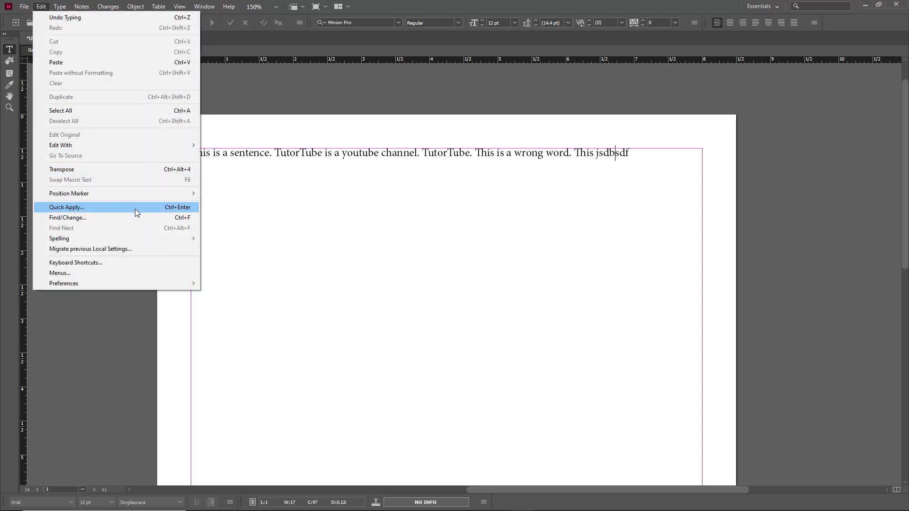
{"action": "mouse_move", "coordinate": [167, 236]}
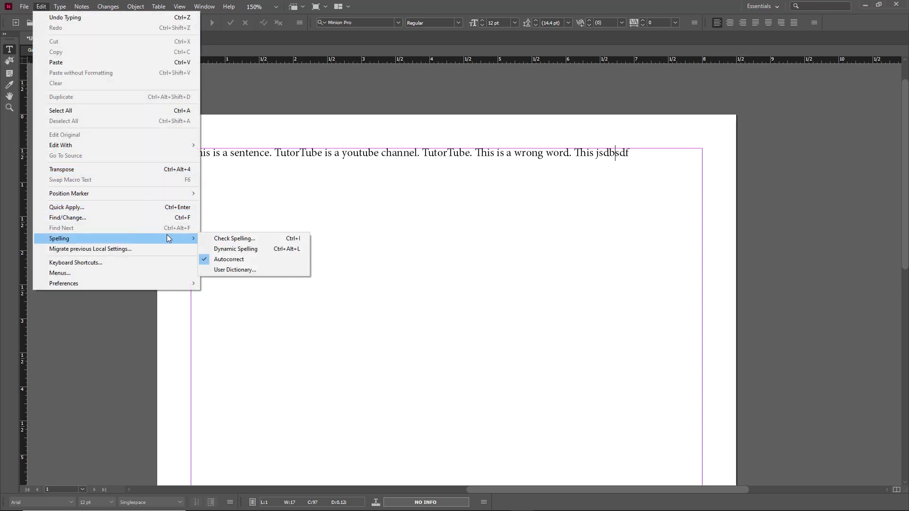
- Remove 'tutortube' and 'Tutortube' from the User Dictionary, then type '. TutorTube' at the end
{"action": "left_click", "coordinate": [232, 270]}
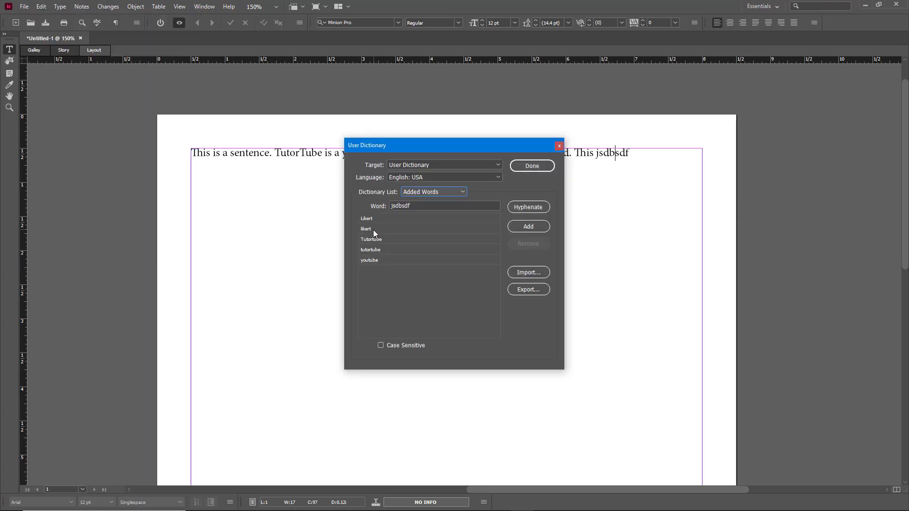
{"action": "left_click", "coordinate": [377, 239]}
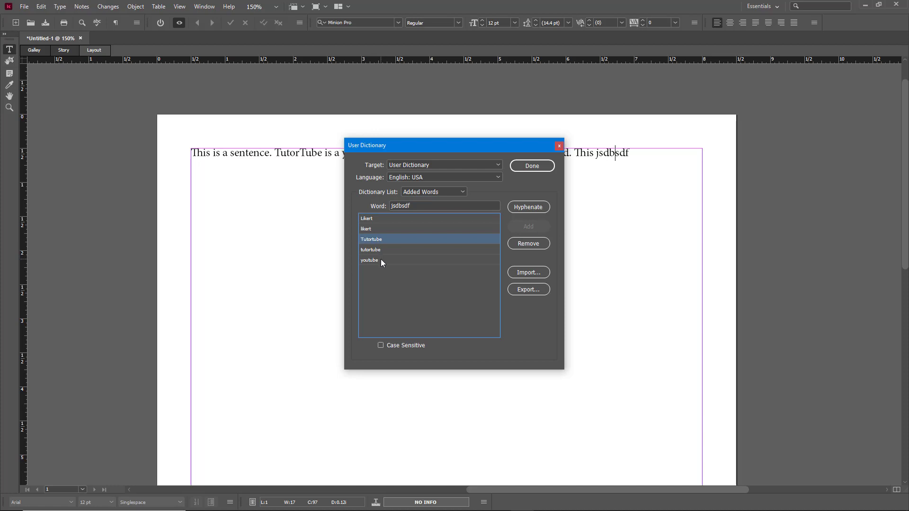
{"action": "left_click", "coordinate": [382, 260]}
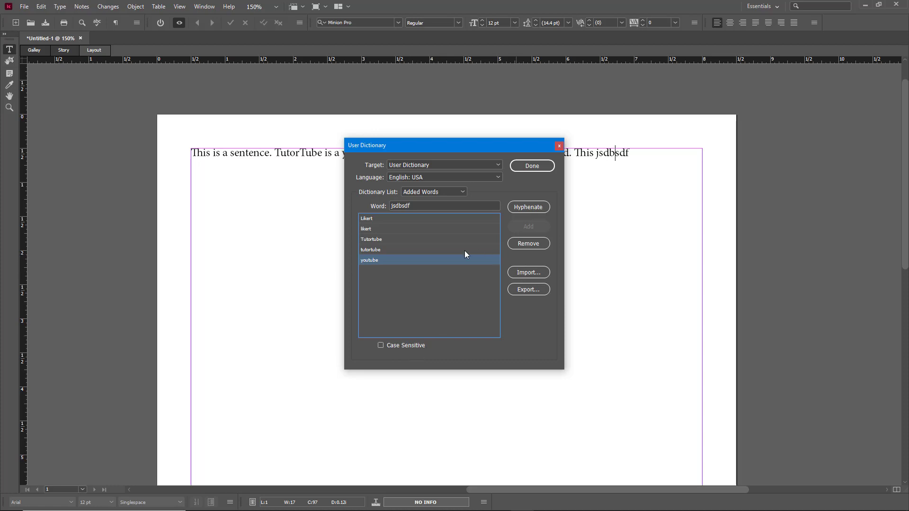
{"action": "left_click", "coordinate": [383, 249]}
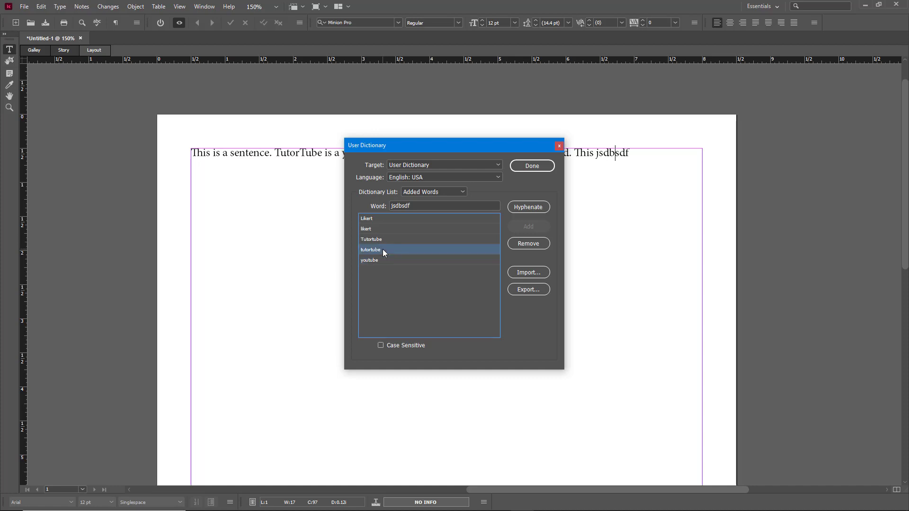
{"action": "left_click", "coordinate": [540, 247]}
{"action": "left_click", "coordinate": [412, 239]}
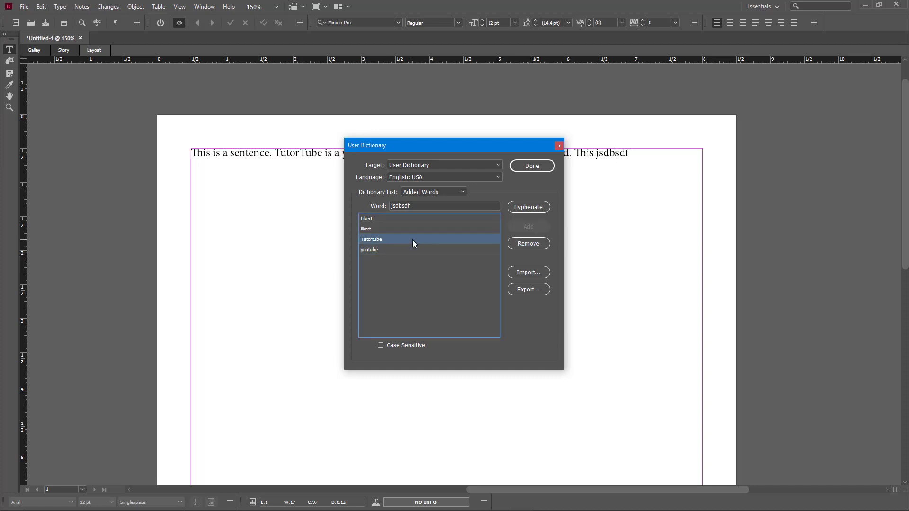
{"action": "left_click", "coordinate": [529, 244]}
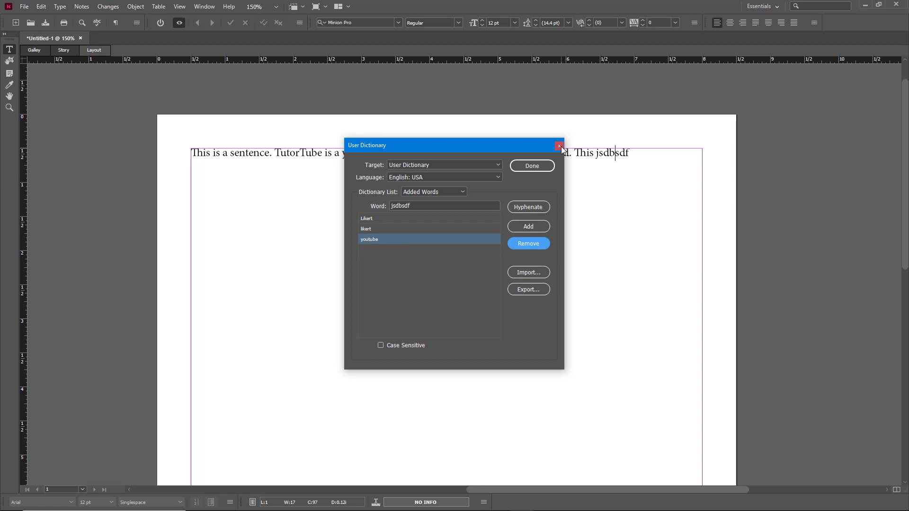
{"action": "left_click", "coordinate": [559, 146]}
{"action": "left_click", "coordinate": [642, 148]}
{"action": "type", "text": ". TutorTube"}
- Re-enable Dynamic Spelling and add 'TutorTube' to the User Dictionary from its context menu
{"action": "left_click", "coordinate": [59, 6]}
{"action": "mouse_move", "coordinate": [42, 6]}
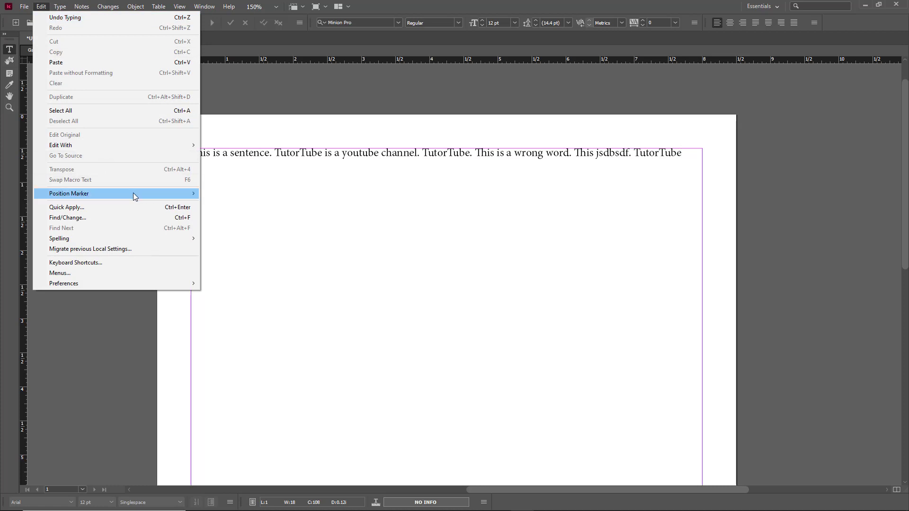
{"action": "mouse_move", "coordinate": [134, 238]}
{"action": "left_click", "coordinate": [249, 248]}
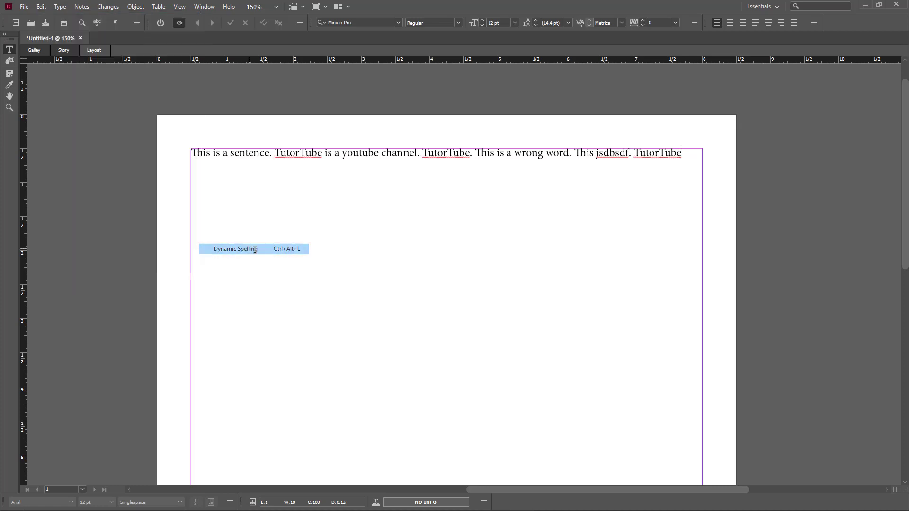
{"action": "right_click", "coordinate": [662, 158]}
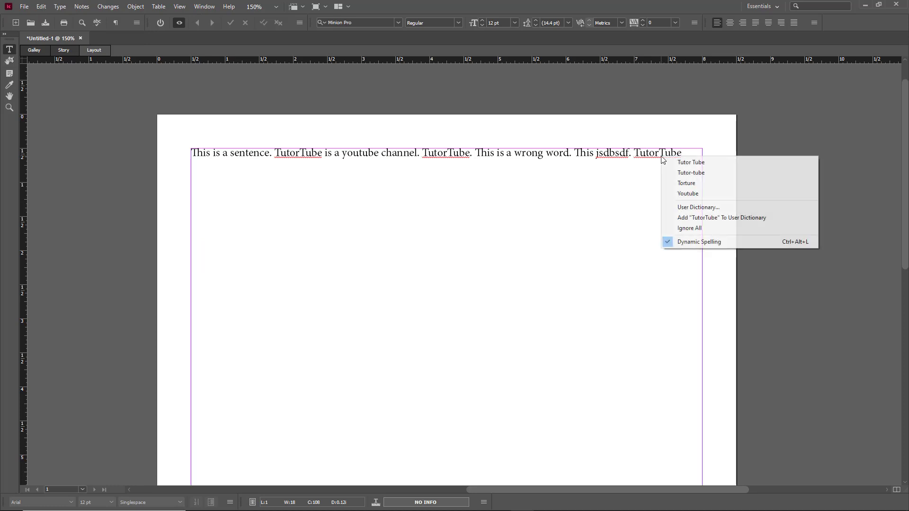
{"action": "left_click", "coordinate": [703, 217]}
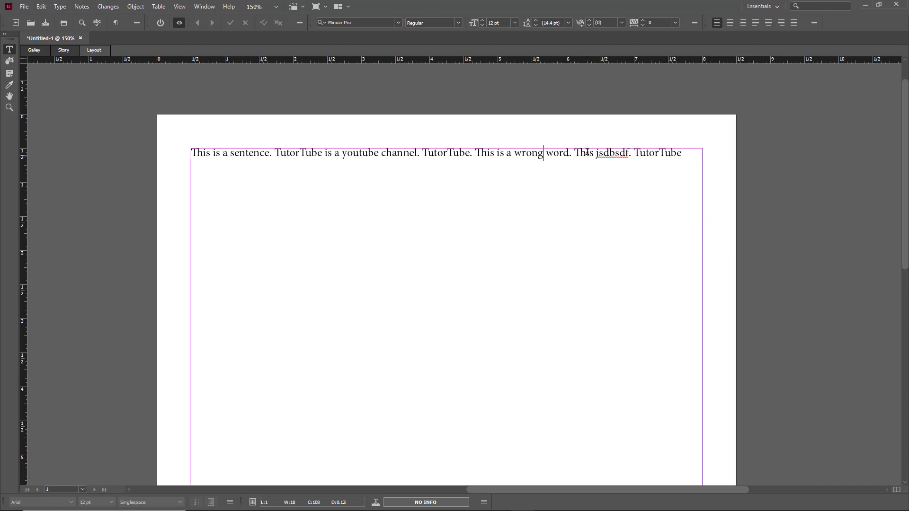
- Delete the 'tutortube' entry from the user dictionary via Edit > Spelling > User Dictionary
{"action": "left_click", "coordinate": [43, 6]}
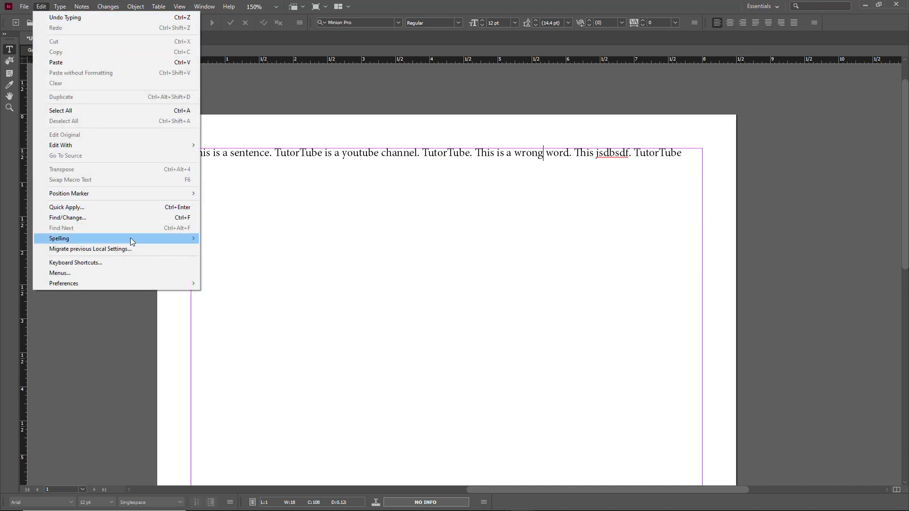
{"action": "mouse_move", "coordinate": [131, 238]}
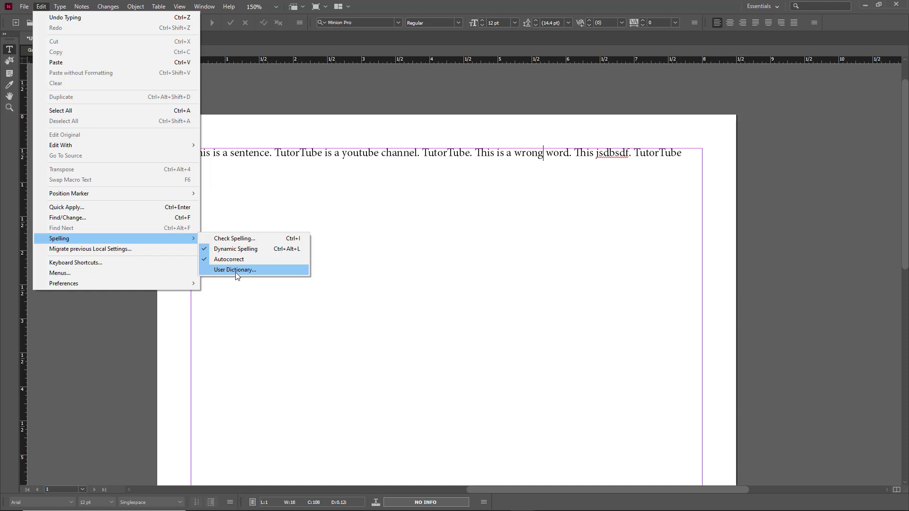
{"action": "left_click", "coordinate": [235, 270]}
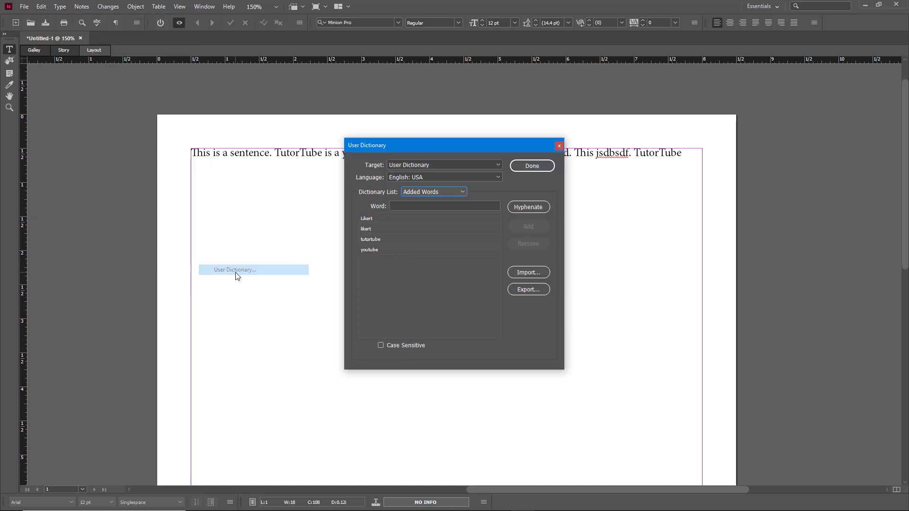
{"action": "left_click", "coordinate": [380, 240]}
{"action": "left_click", "coordinate": [530, 244]}
- Close the dictionary and add 'TutorTube' to the user dictionary from its last occurrence
{"action": "left_click", "coordinate": [559, 146]}
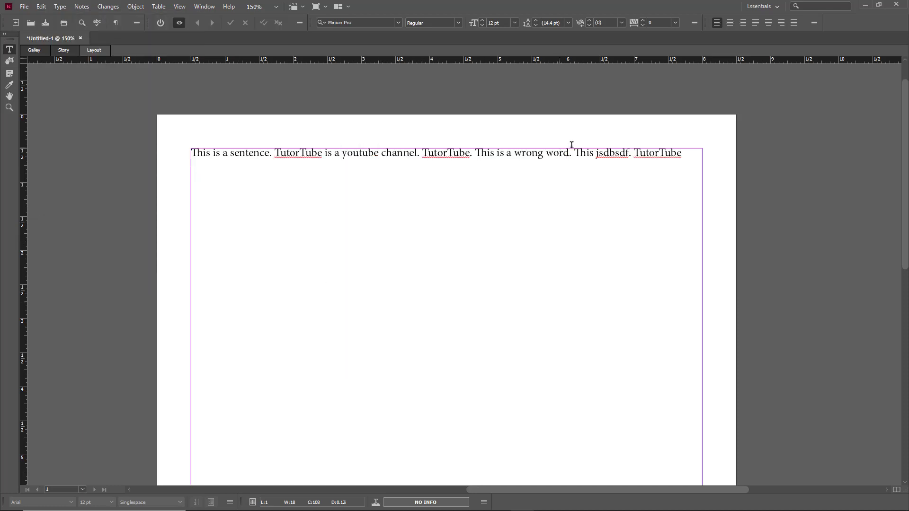
{"action": "right_click", "coordinate": [659, 153]}
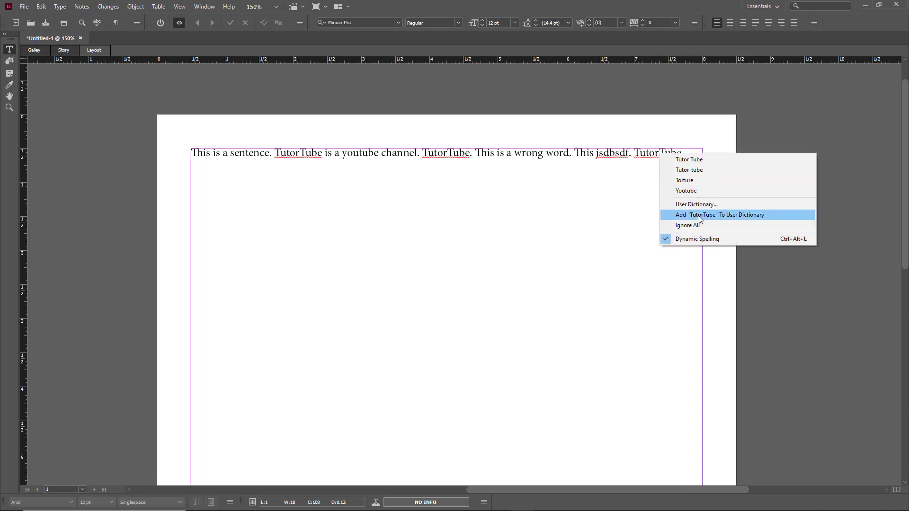
{"action": "left_click", "coordinate": [703, 214]}
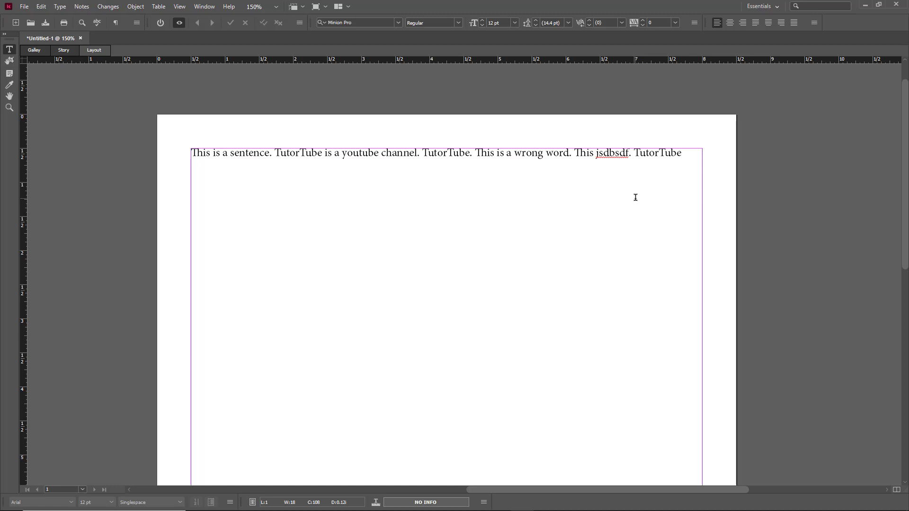